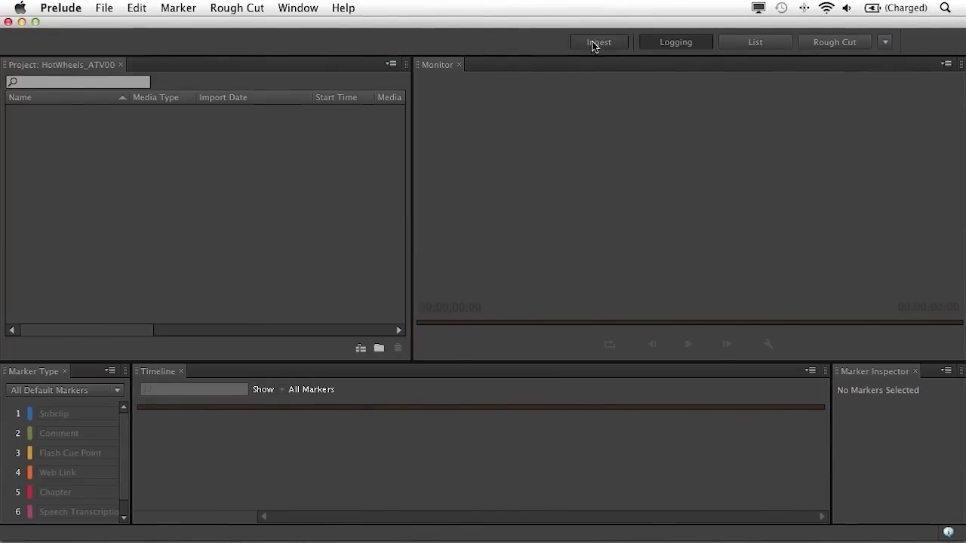
Step: In the ingest browser, select MVI_4034, MVI_8009 and MVI_9516 and check them for ingest
left_click(593, 44)
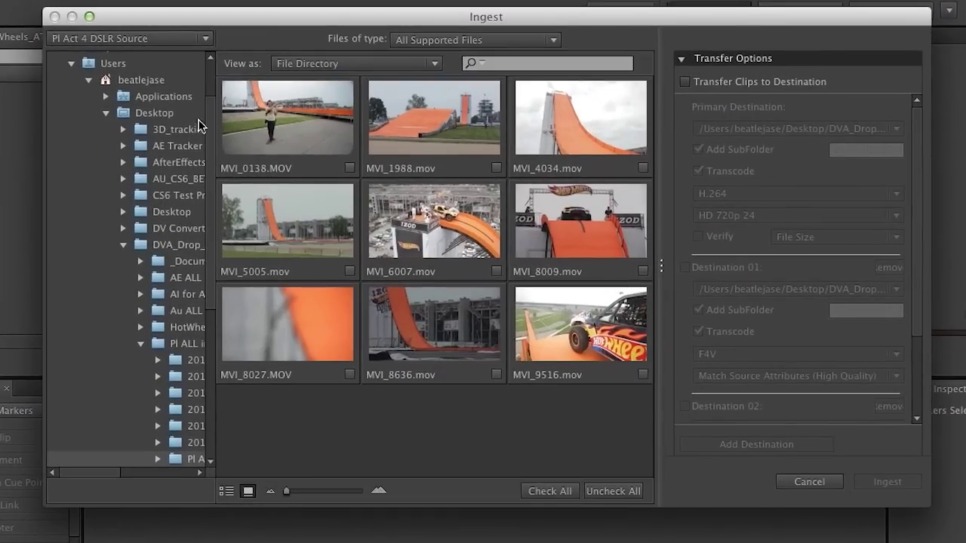
scroll(210, 74, "up", 3)
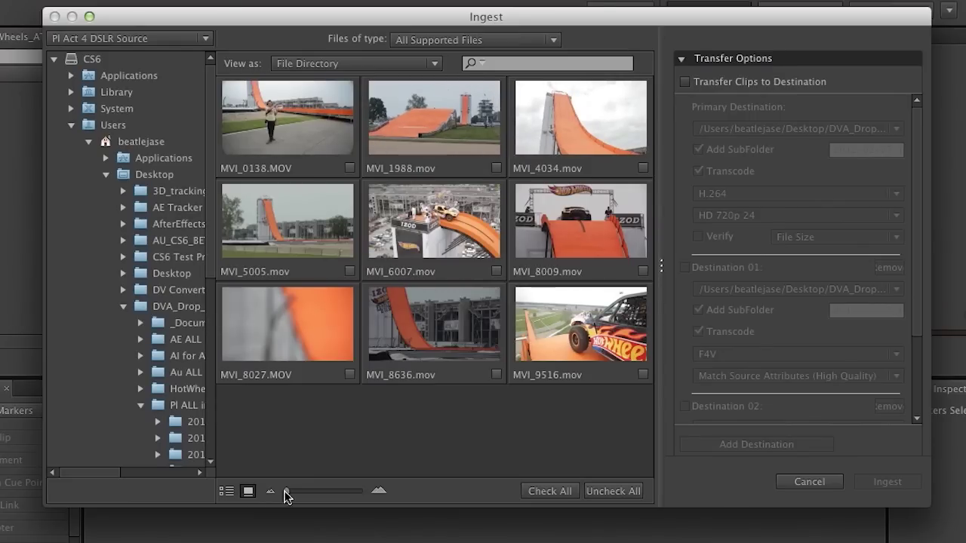
left_click_drag(290, 491, 315, 491)
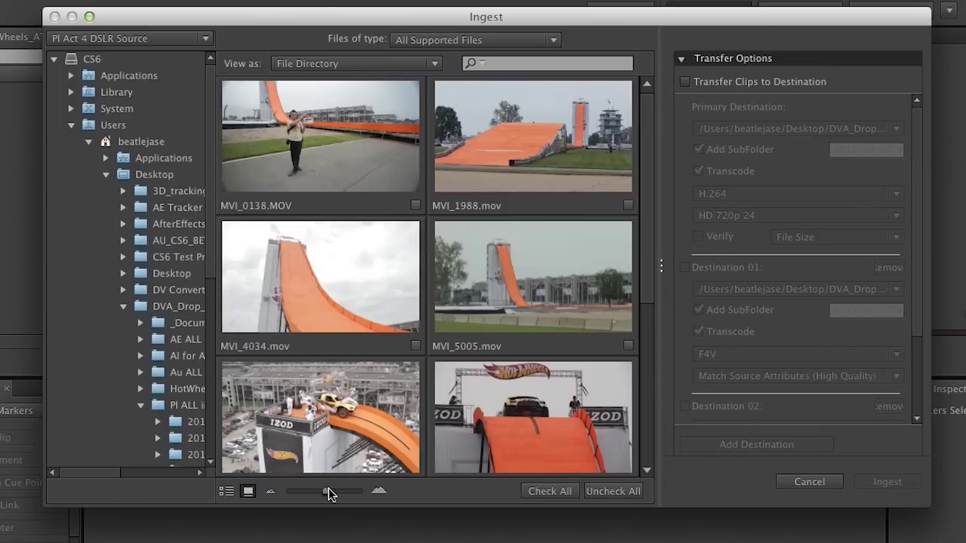
left_click_drag(301, 497, 287, 496)
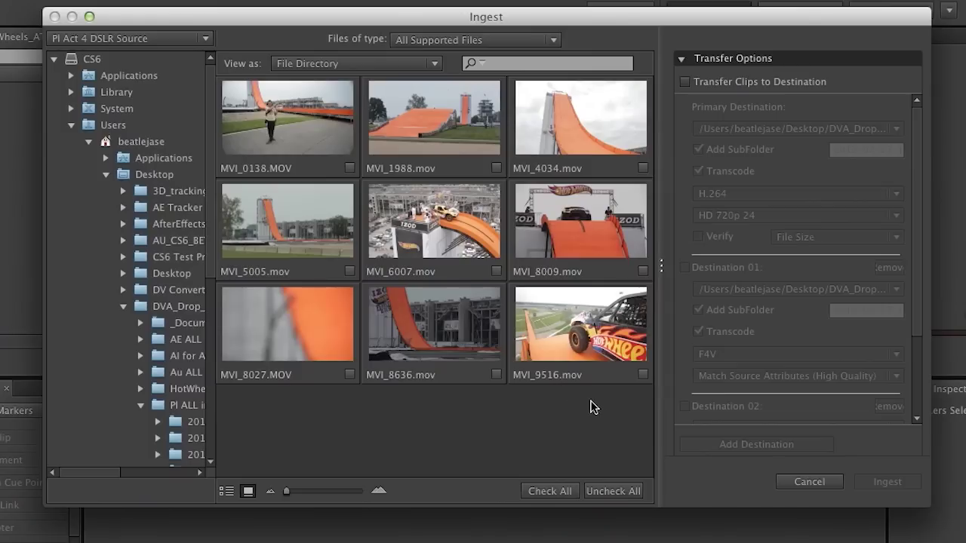
left_click_drag(591, 408, 531, 86)
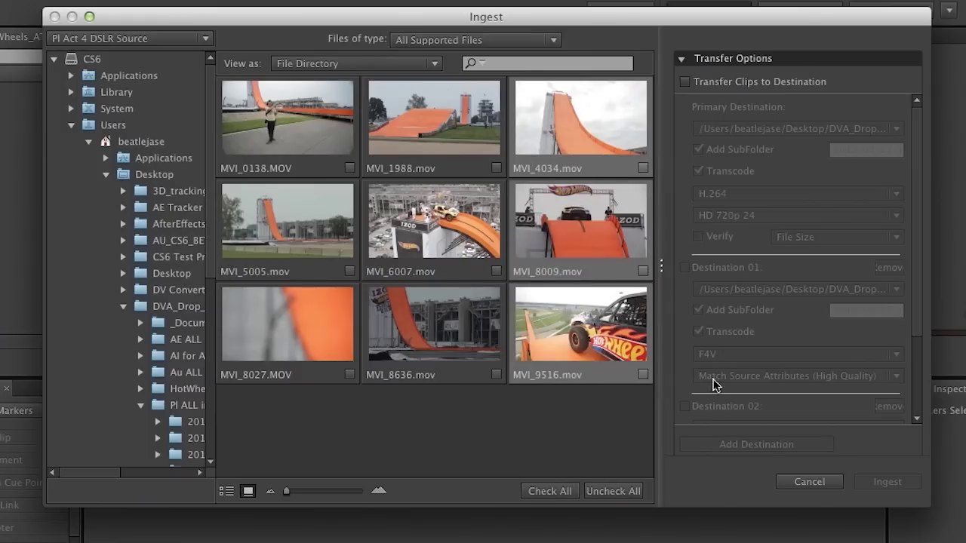
left_click(643, 374)
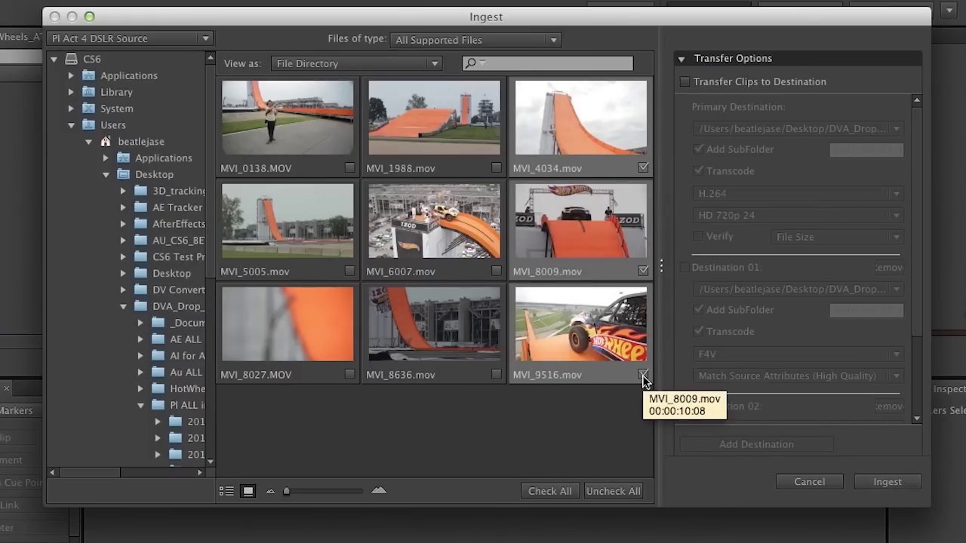
Step: Ingest the three checked clips, then open MVI_8009 and briefly play it
left_click(888, 483)
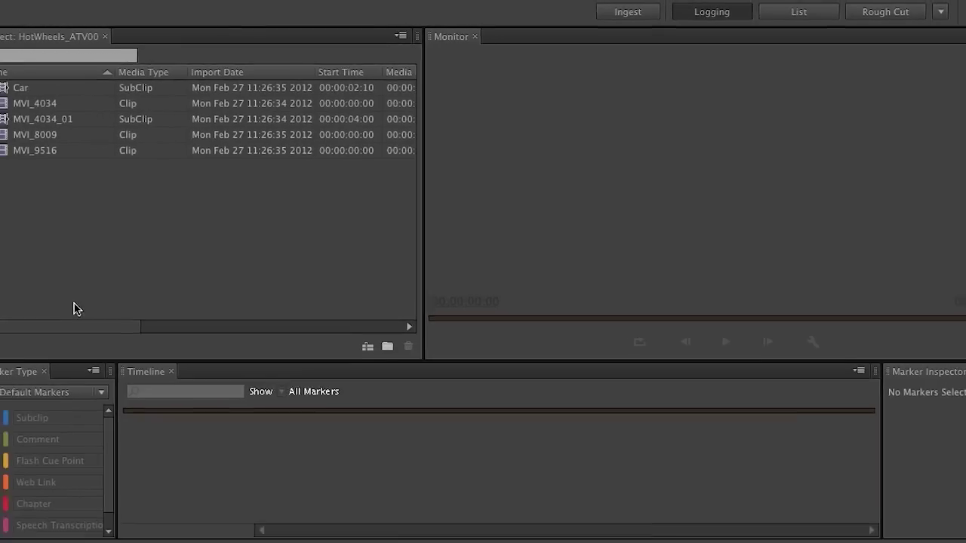
double_click(33, 132)
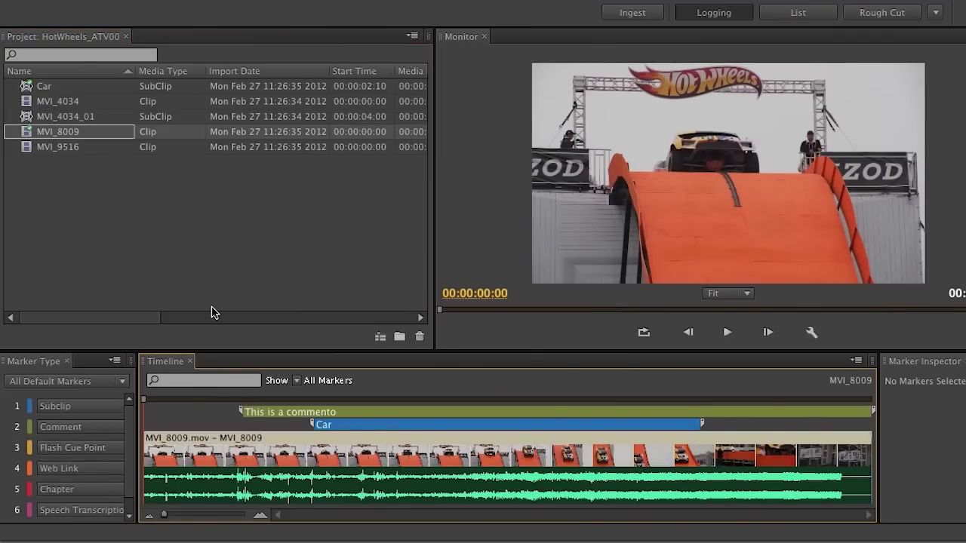
key("space")
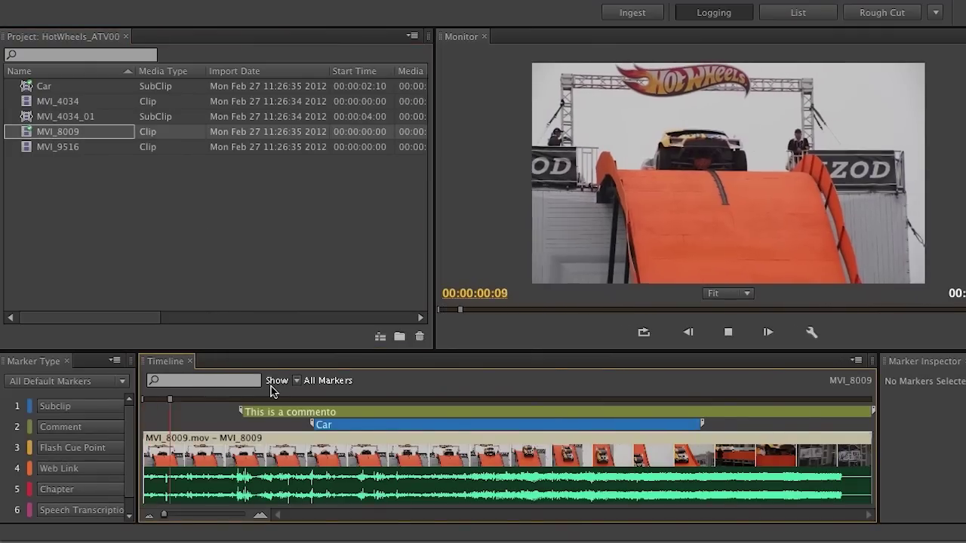
key("space")
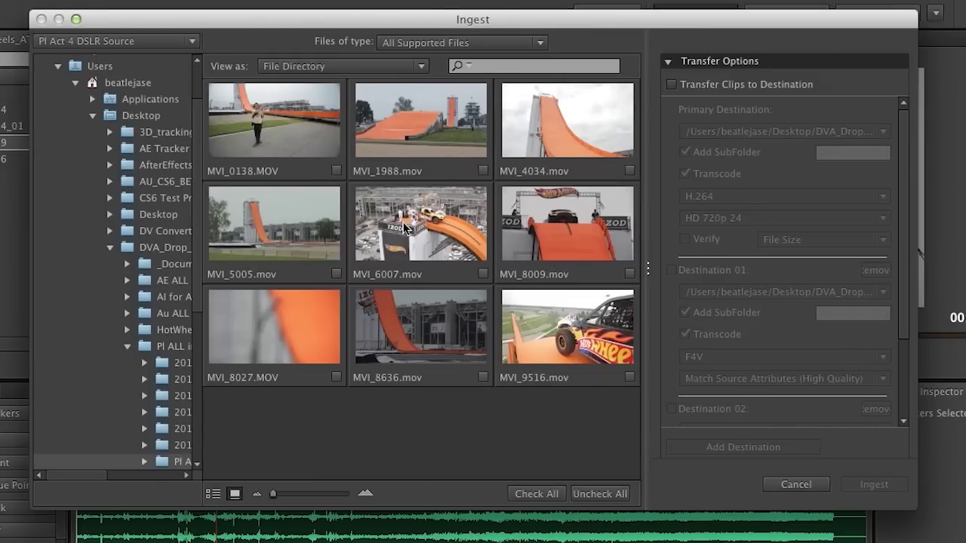
Step: Select the MVI_6007 clip in the ingest browser
left_click(395, 228)
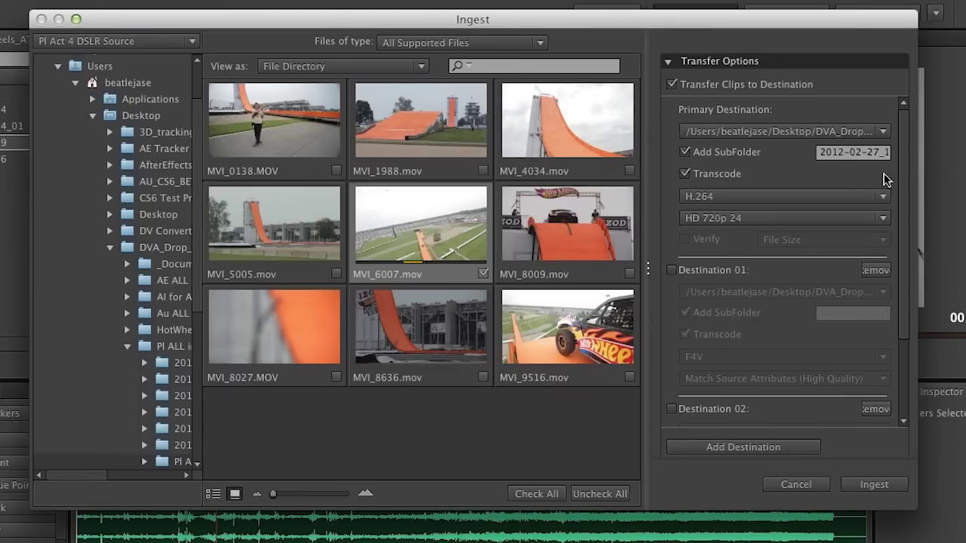
Step: Transcode MVI_6007 as H.264 with the HD 720p 24 preset and ingest it
left_click(827, 198)
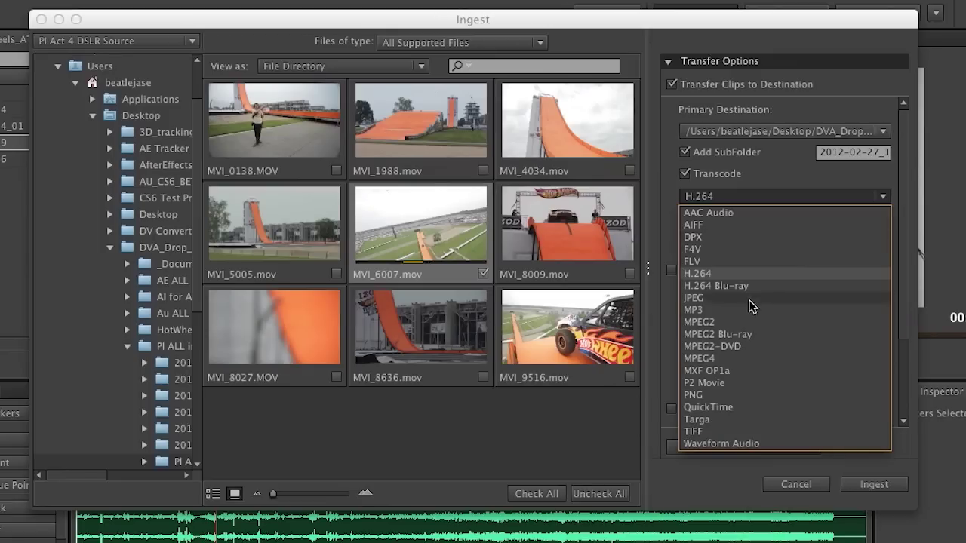
left_click(731, 274)
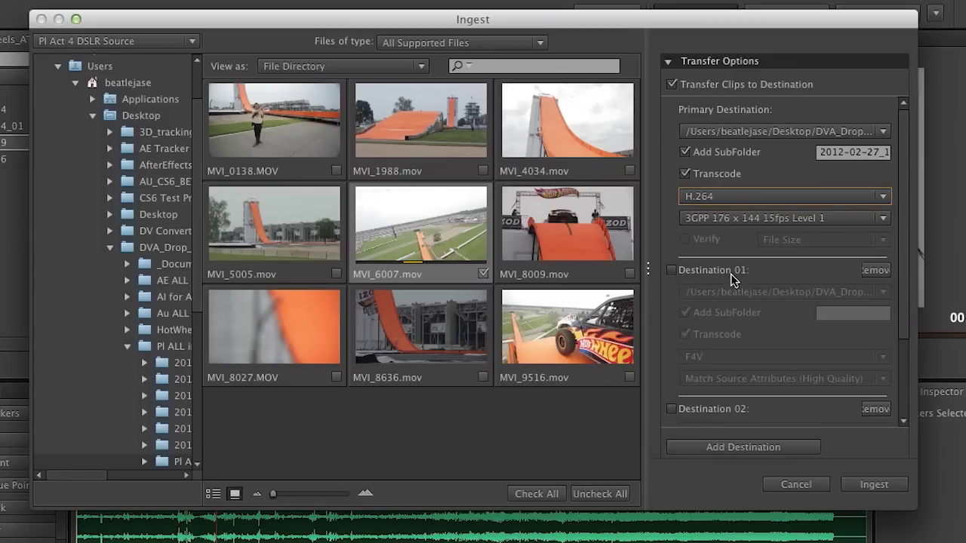
left_click(724, 219)
scroll(763, 332, "down", 10)
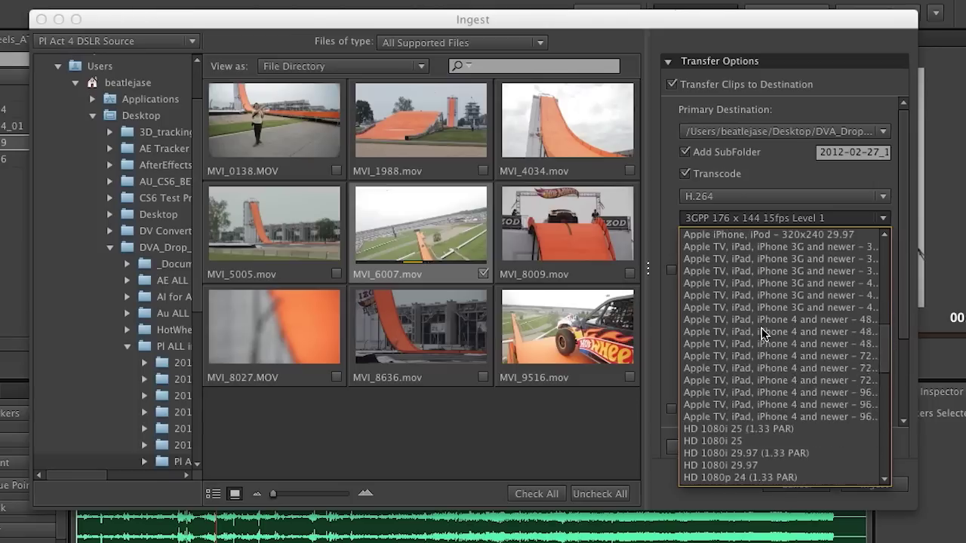
left_click(753, 451)
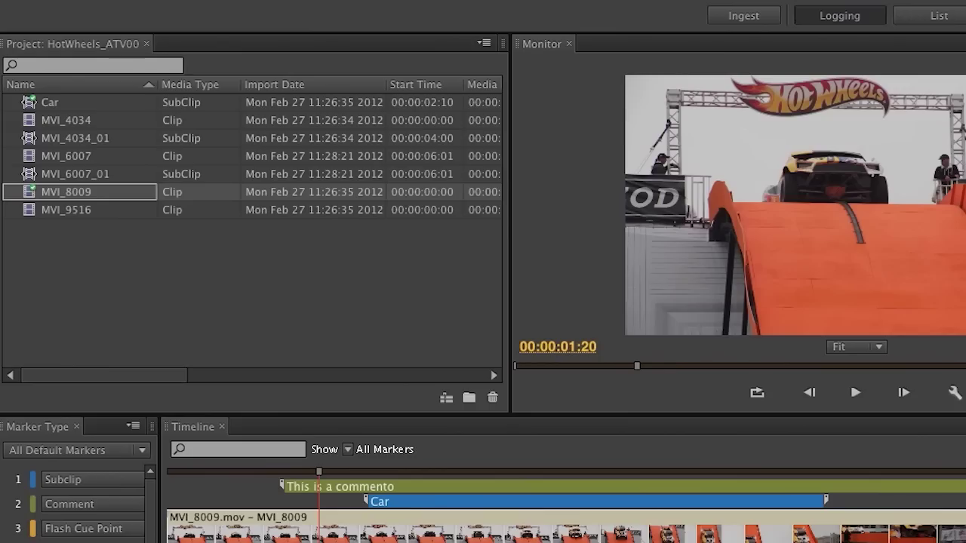
Step: Open MVI_9516 and play it from the beginning
double_click(27, 210)
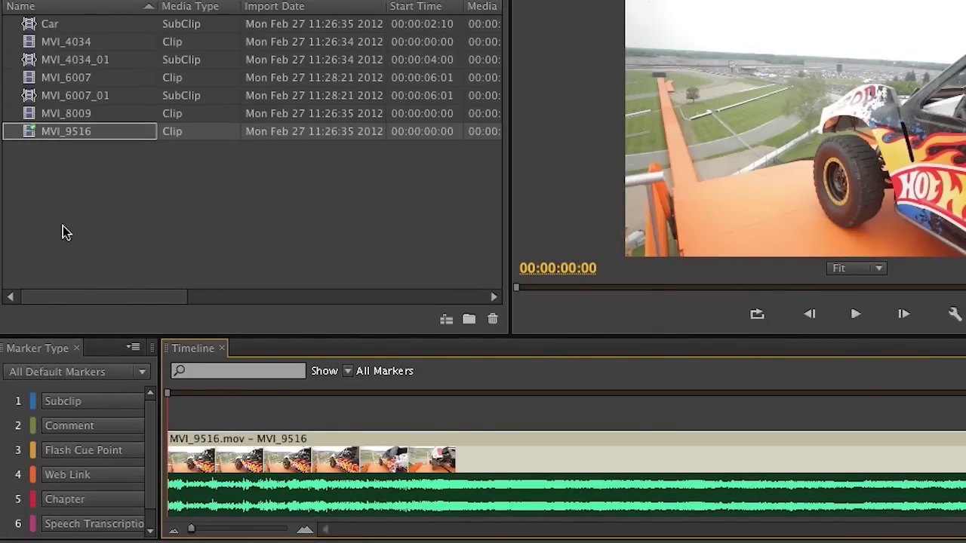
key("space")
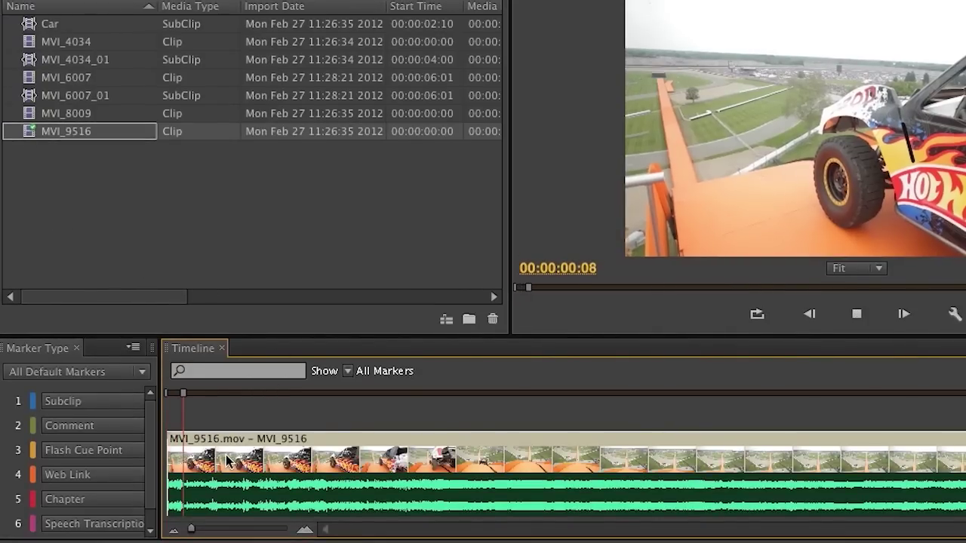
left_click_drag(241, 395, 118, 389)
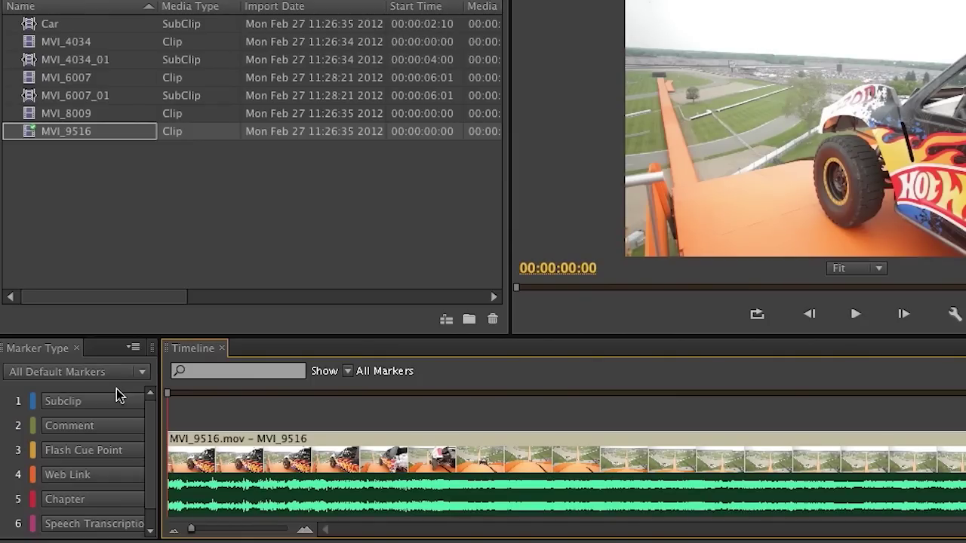
key("space")
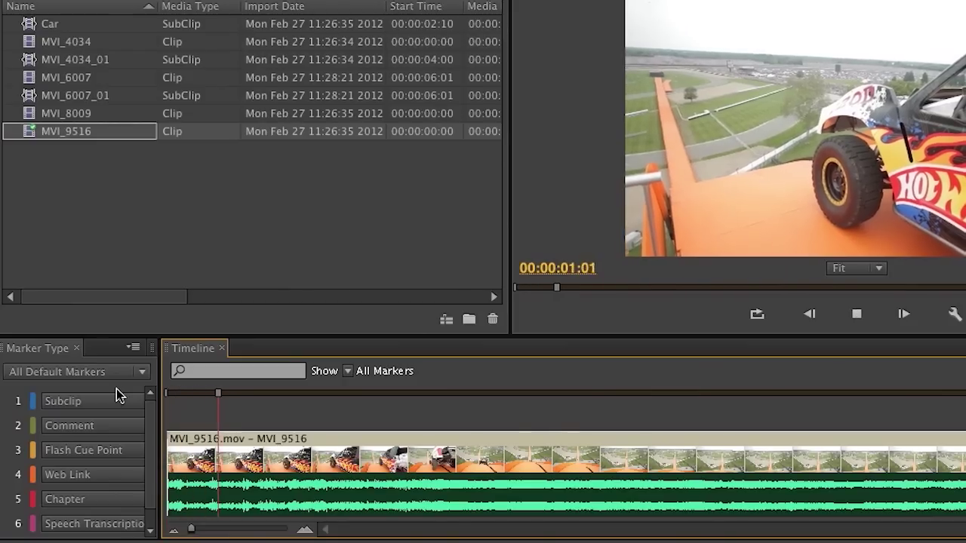
Step: Add a subclip marker named 'Car On Ramp' with the description 'Driving'
key("1")
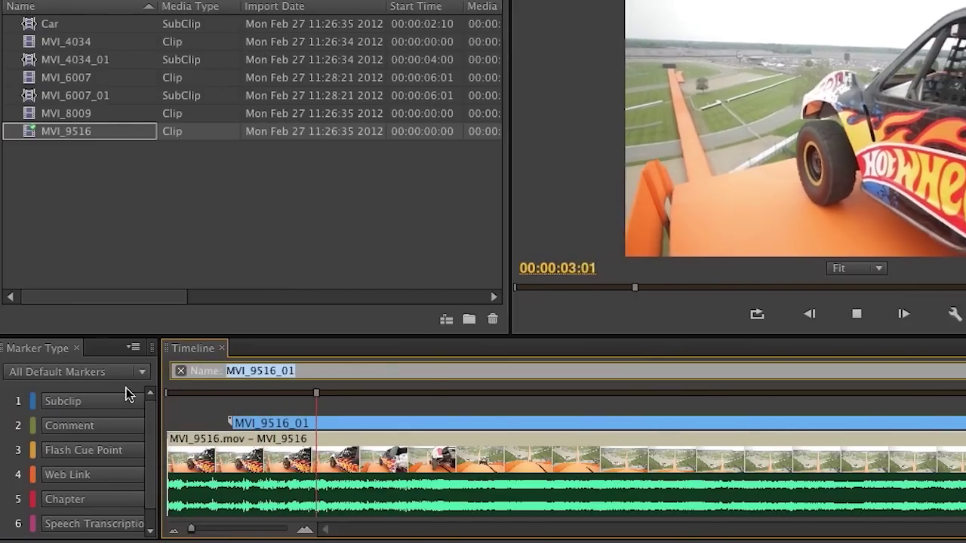
type("Car On Ramp")
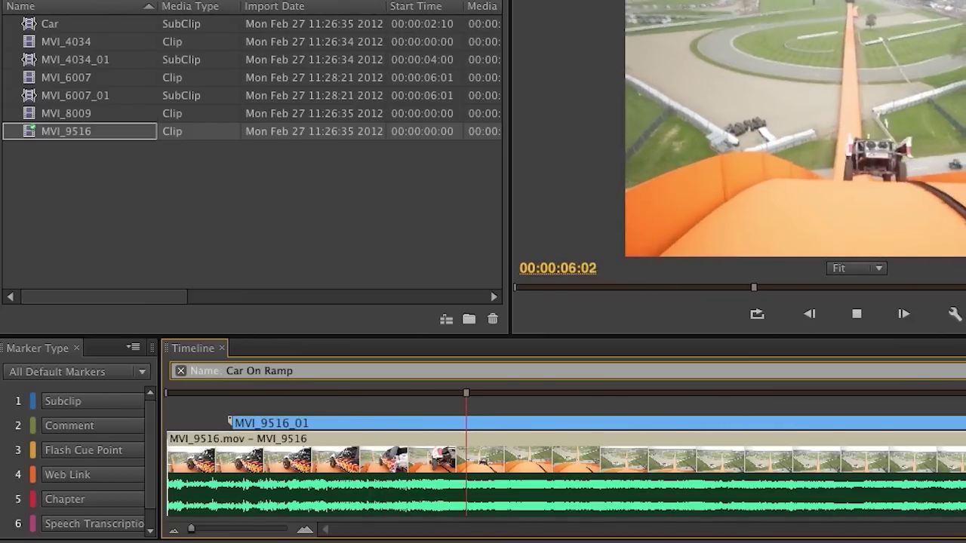
key("Tab")
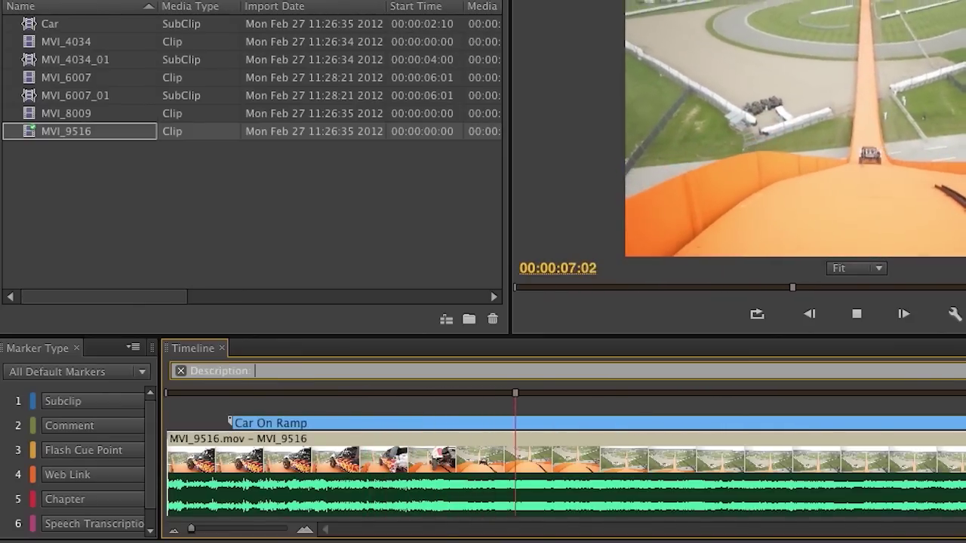
type("Driving")
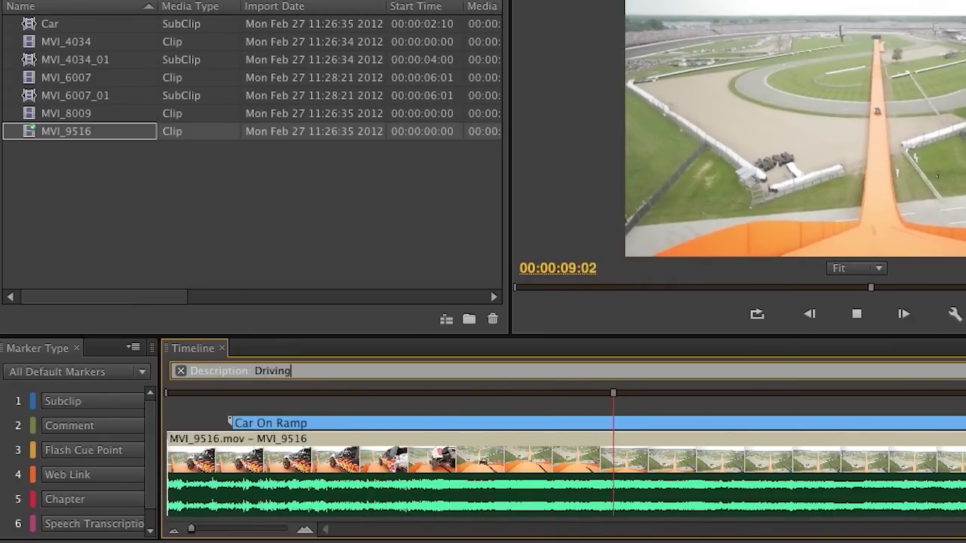
key("Return")
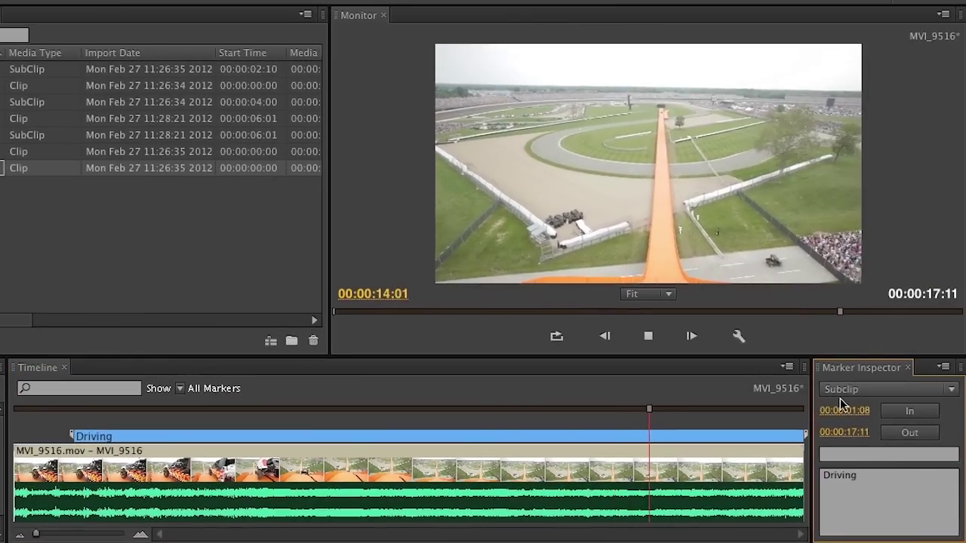
Step: Trim the subclip's Out point to 00:00:10:15 and return the playhead to the start
left_click(853, 491)
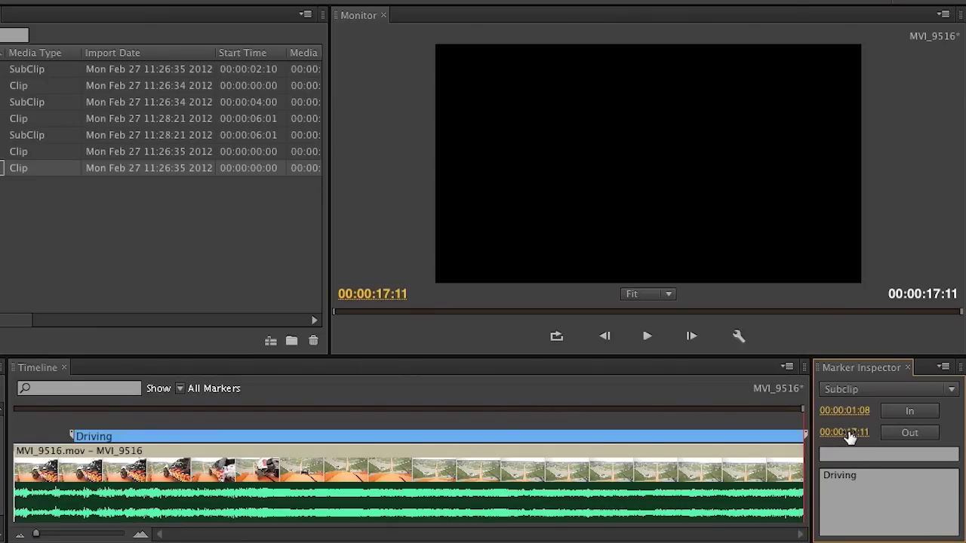
left_click_drag(851, 433, 775, 433)
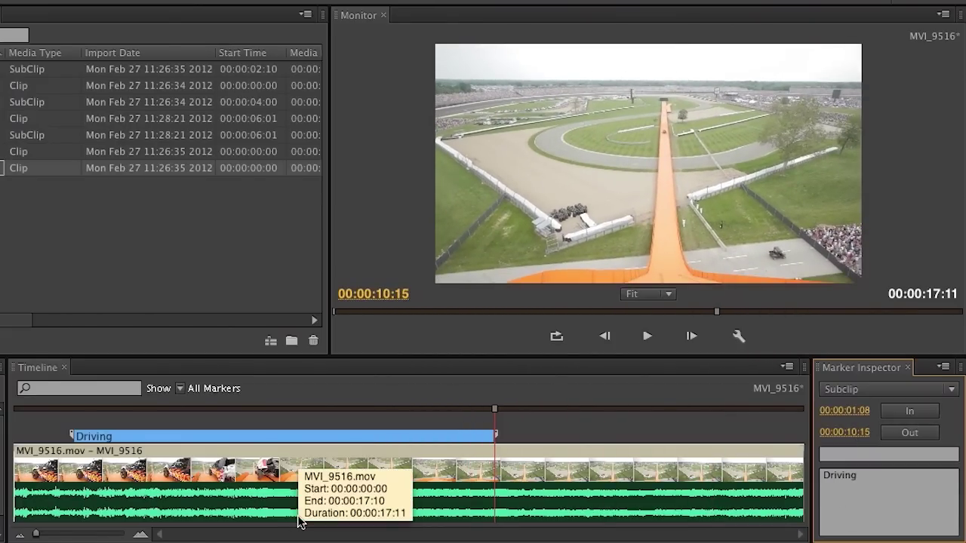
left_click_drag(499, 410, 2, 408)
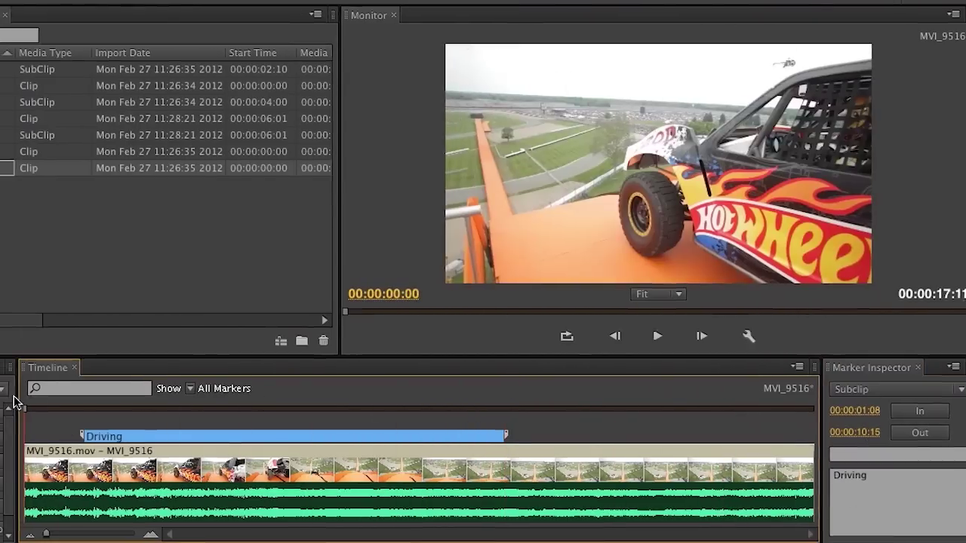
Step: Mark 00:00:03:14 to 00:00:12:19 of MVI_9516 with the comment 'This is a comment'
key("space")
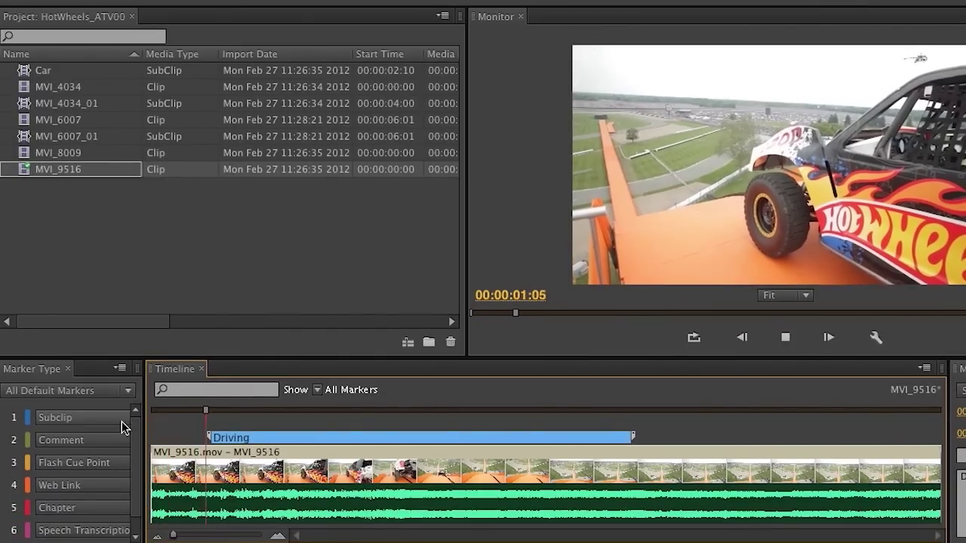
left_click(42, 433)
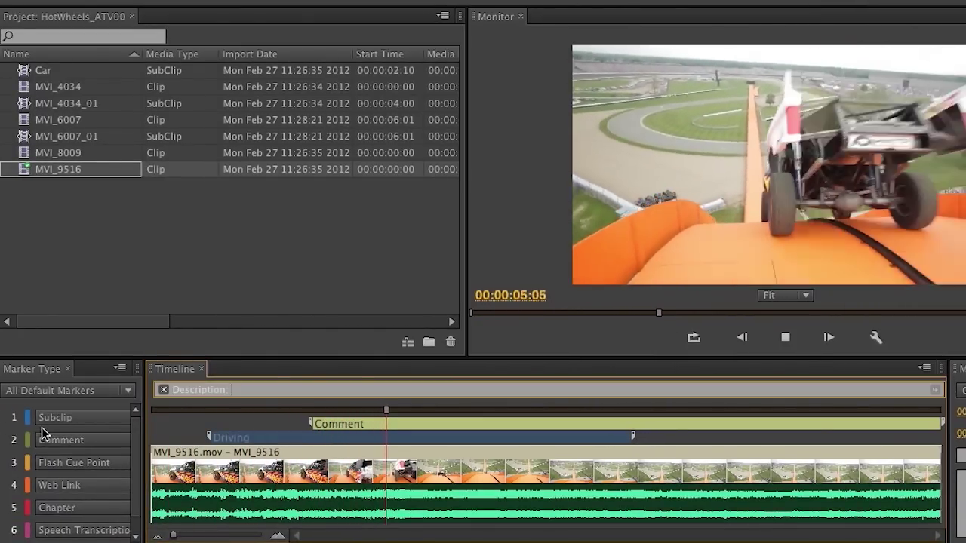
type("This is a commen")
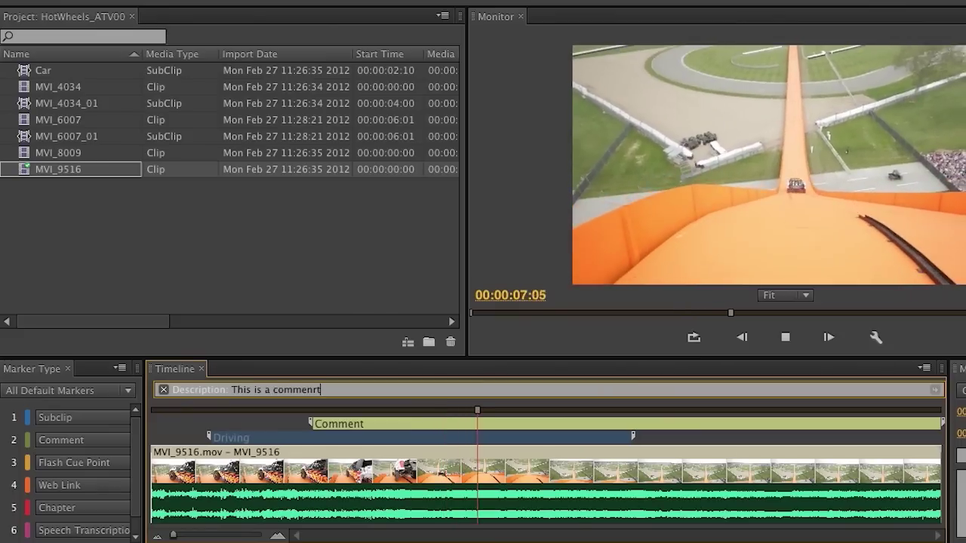
type("t")
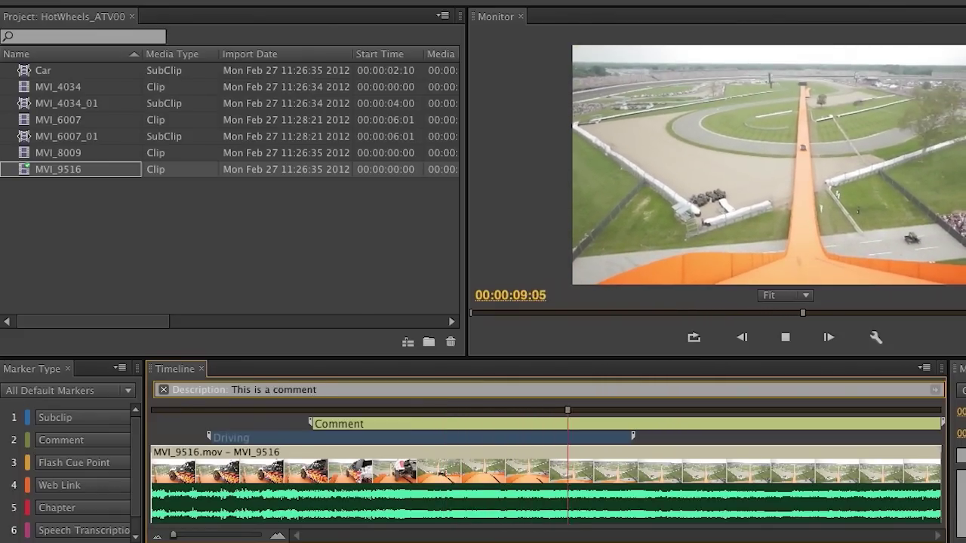
key("Return")
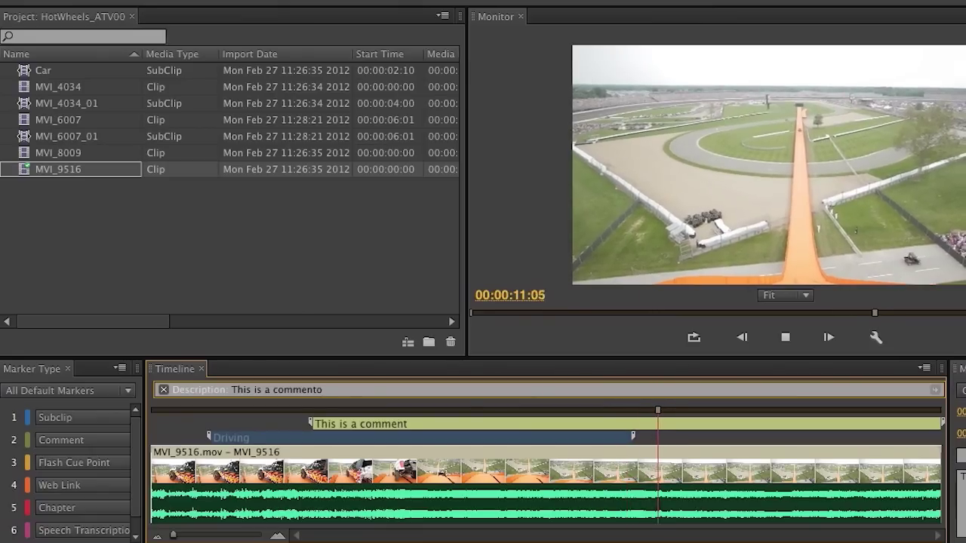
key("o")
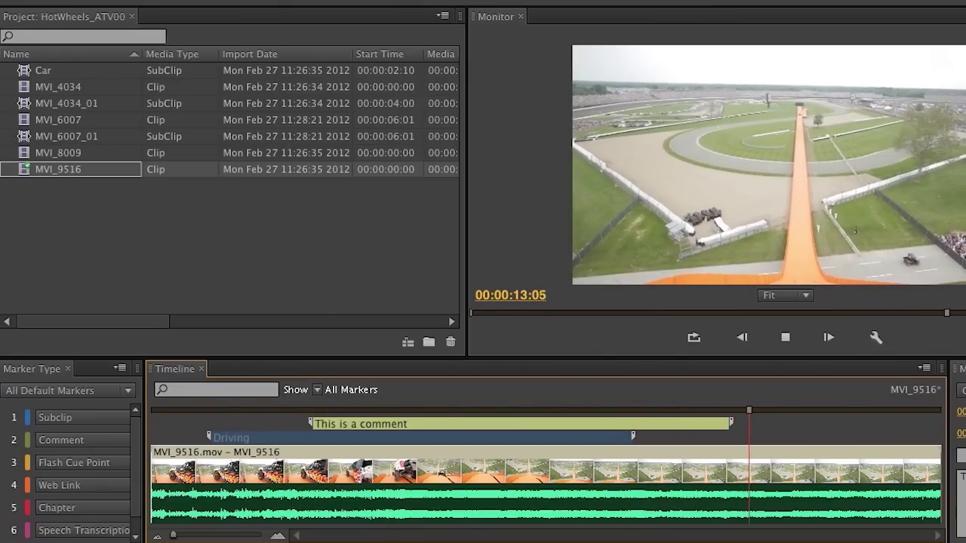
key("space")
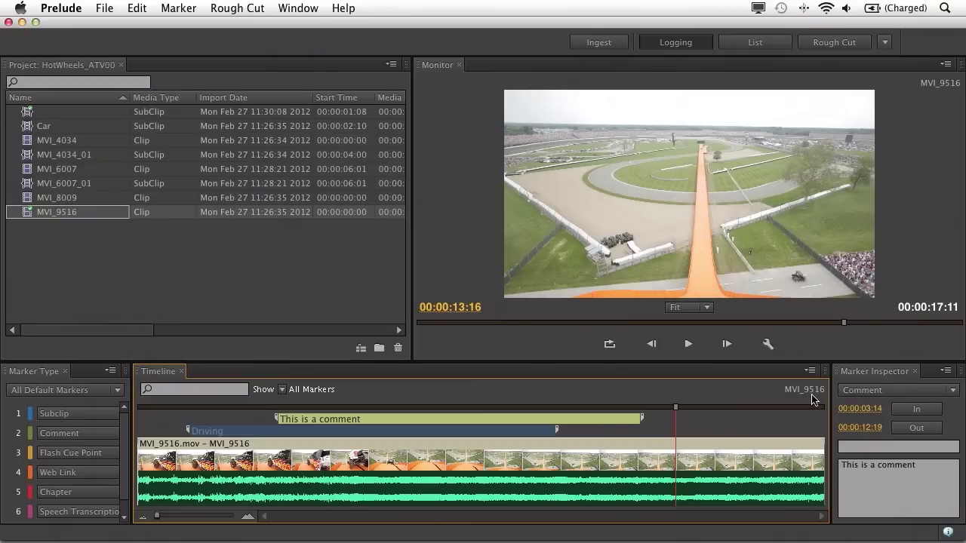
Step: Select MVI_6007_01, MVI_4034_01 and MVI_4034 together in the Project panel
left_click(43, 185)
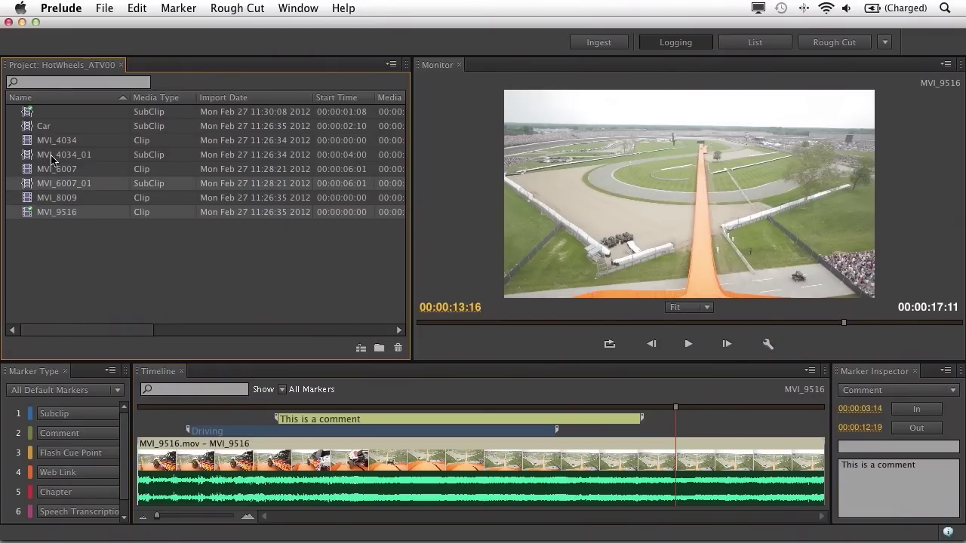
left_click(52, 156, "super")
left_click(50, 143, "super")
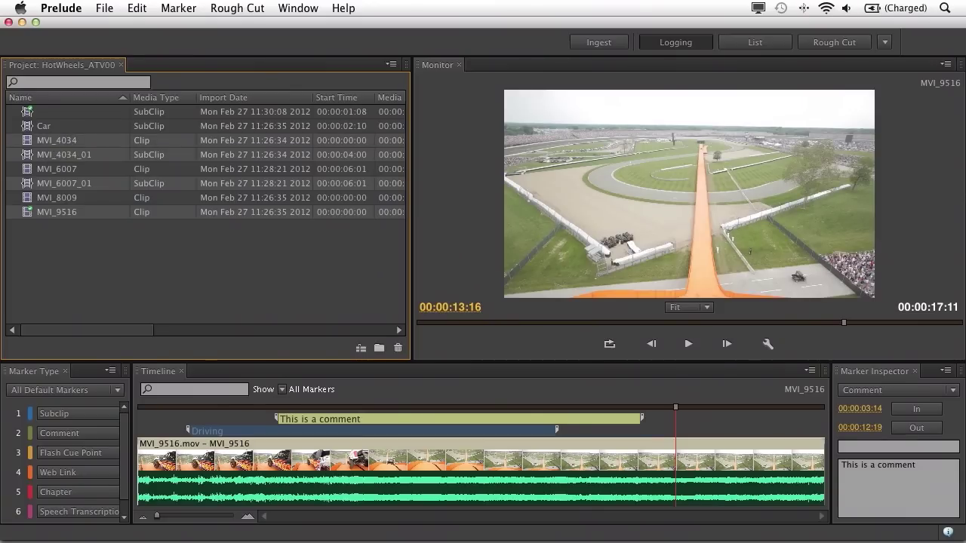
Step: Choose Create Rough Cut from the File menu for the selected clips
left_click(104, 8)
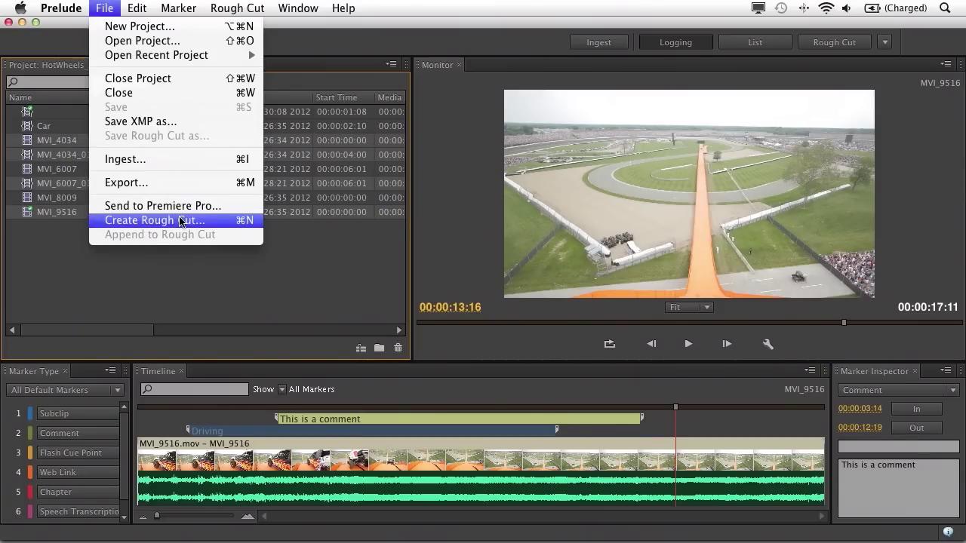
left_click(366, 348)
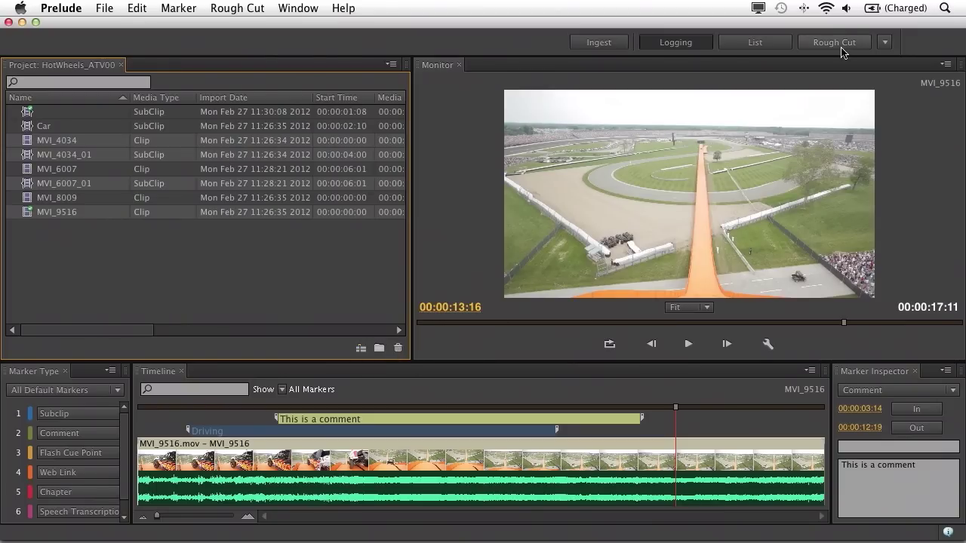
left_click(103, 9)
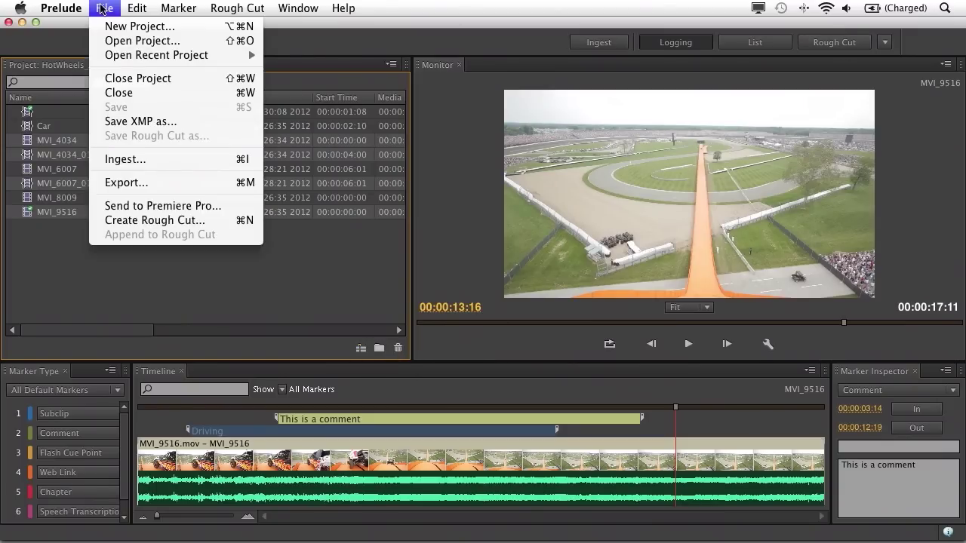
left_click(187, 220)
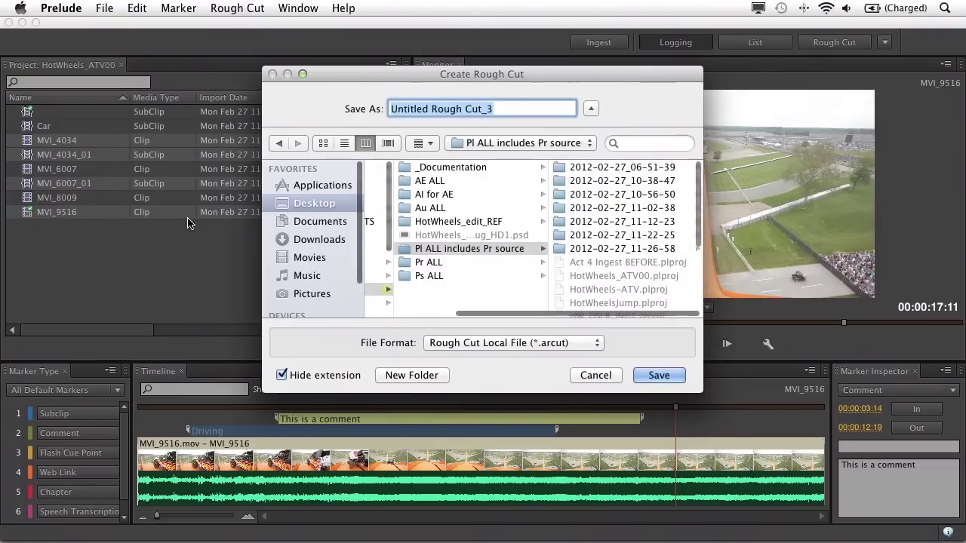
Step: Save Untitled Rough Cut_3, open it, and drag MVI_9516, MVI_8009, MVI_4034 and others onto its timeline
key("Return")
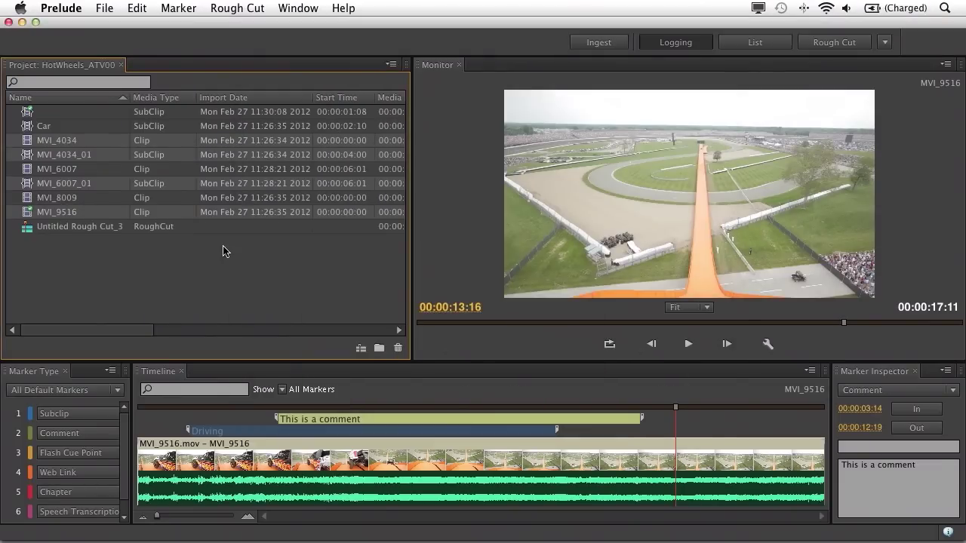
double_click(27, 230)
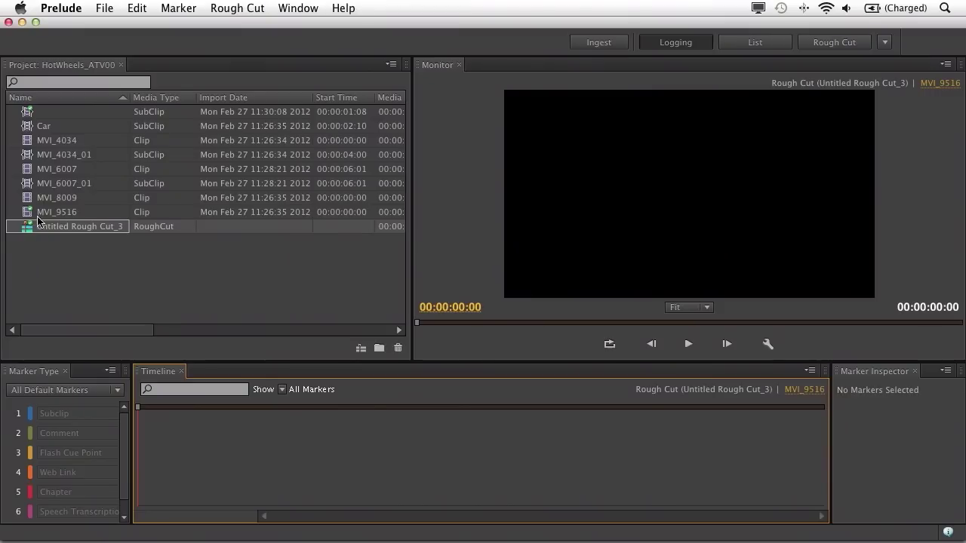
left_click(28, 215)
left_click(28, 184, "shift")
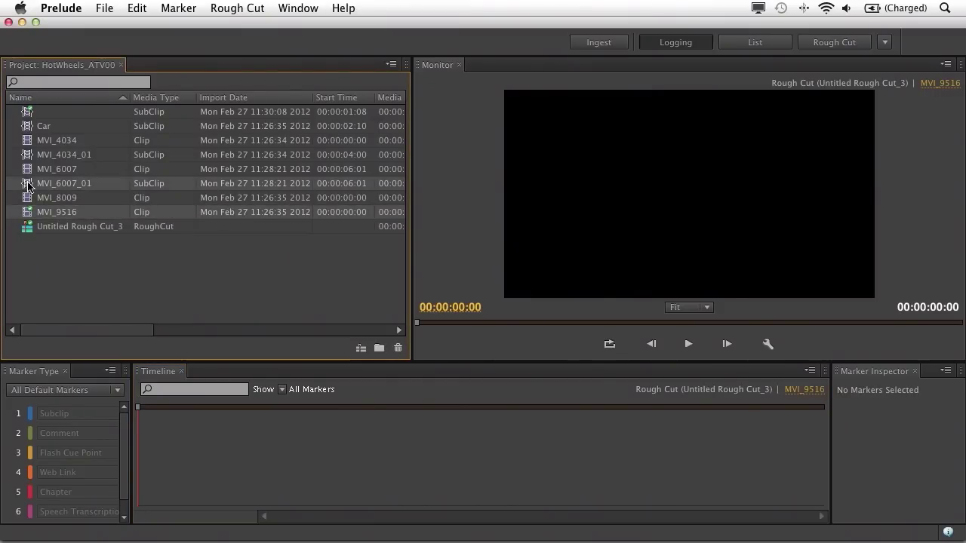
left_click(28, 155, "super")
left_click(30, 126, "super")
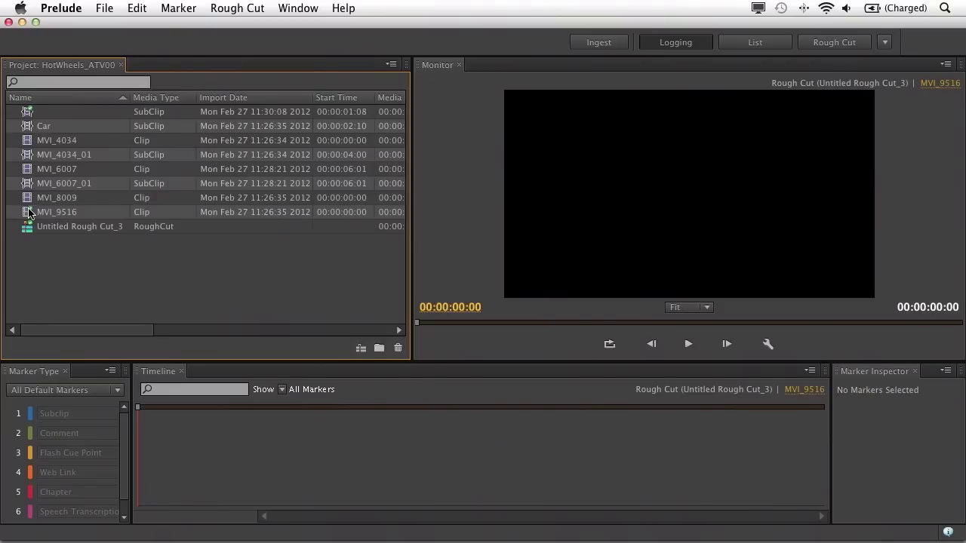
left_click_drag(27, 212, 162, 483)
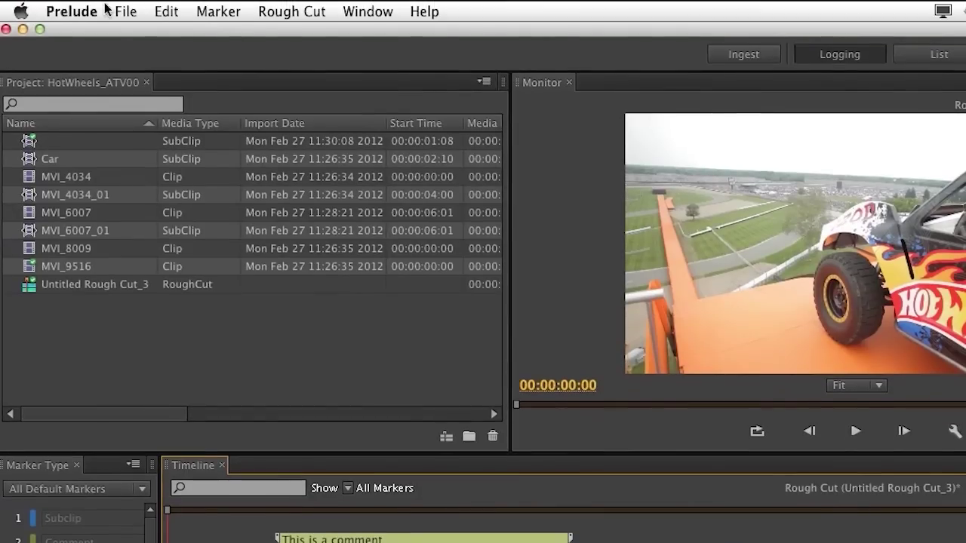
Step: Open the Export settings for HW Rough Cut, keeping Premiere Pro as the project type
left_click(121, 11)
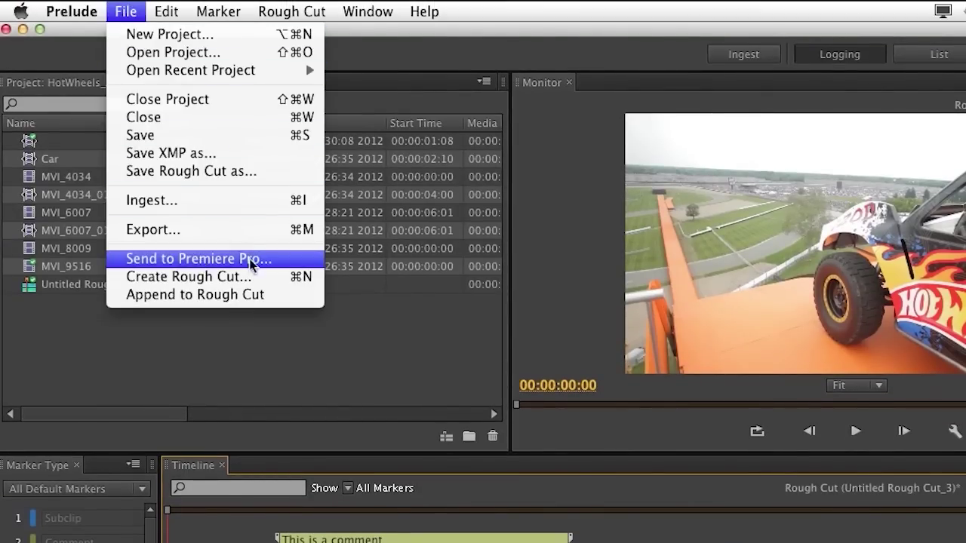
left_click(217, 231)
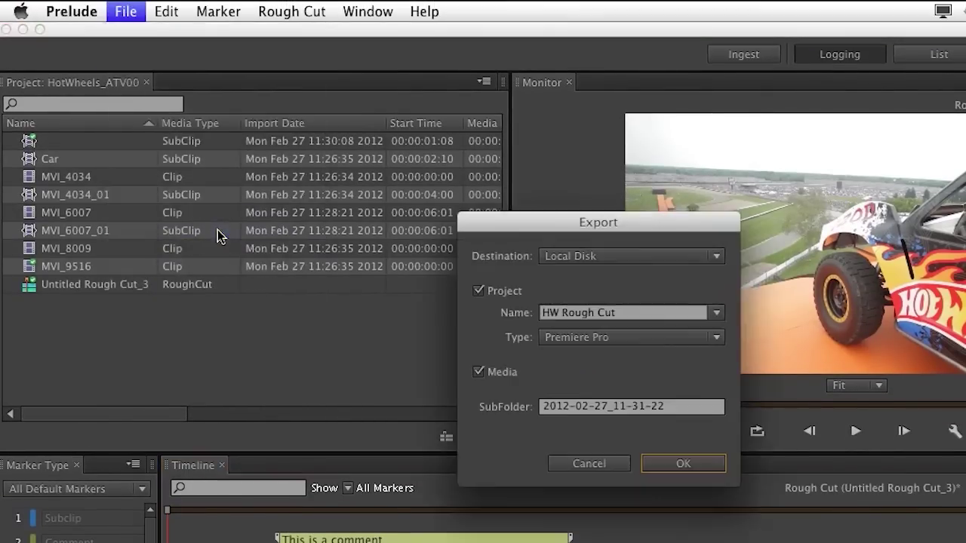
left_click(637, 332)
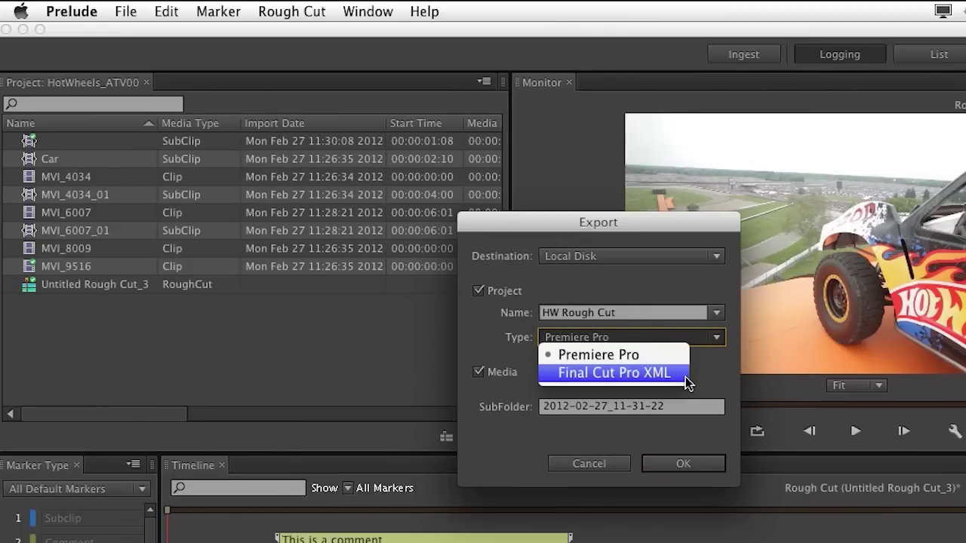
left_click(539, 387)
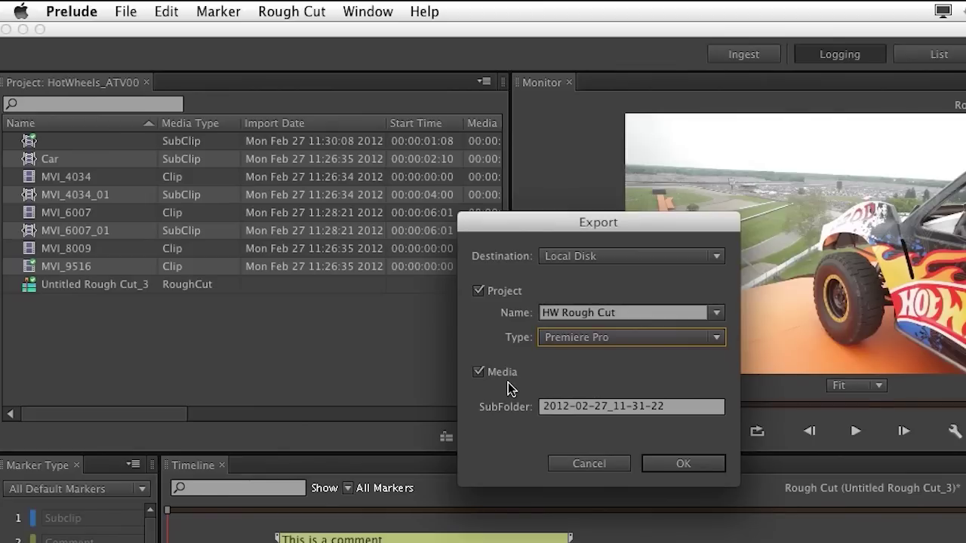